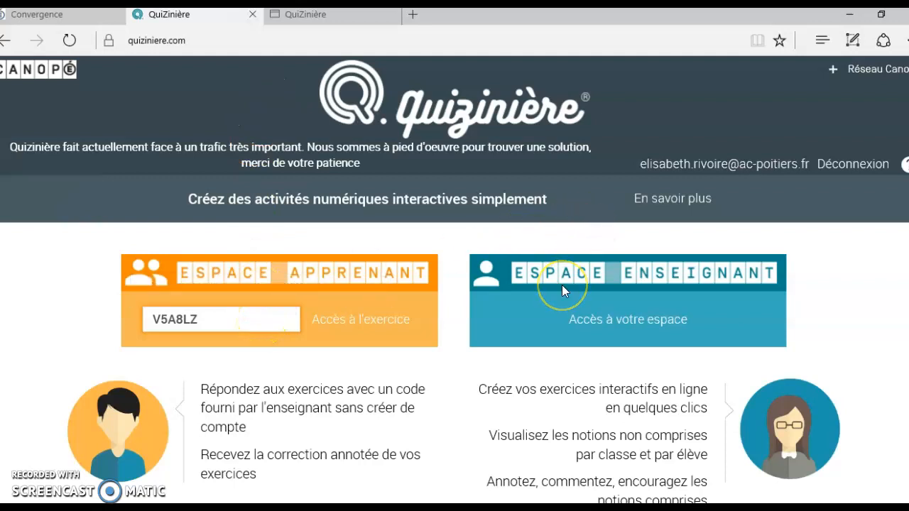
From the ListeExercices activity models, start a new model with 'Ajout d'un modèle'.
left_click(355, 20)
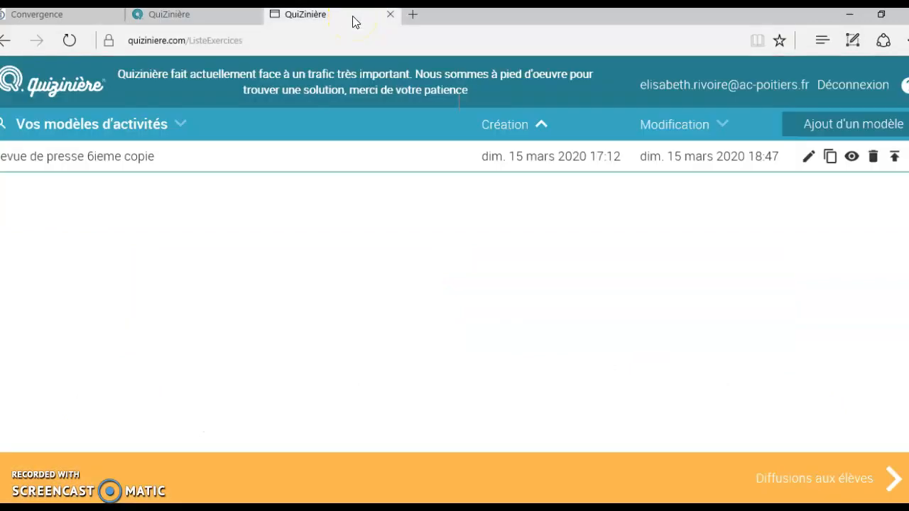
left_click(867, 125)
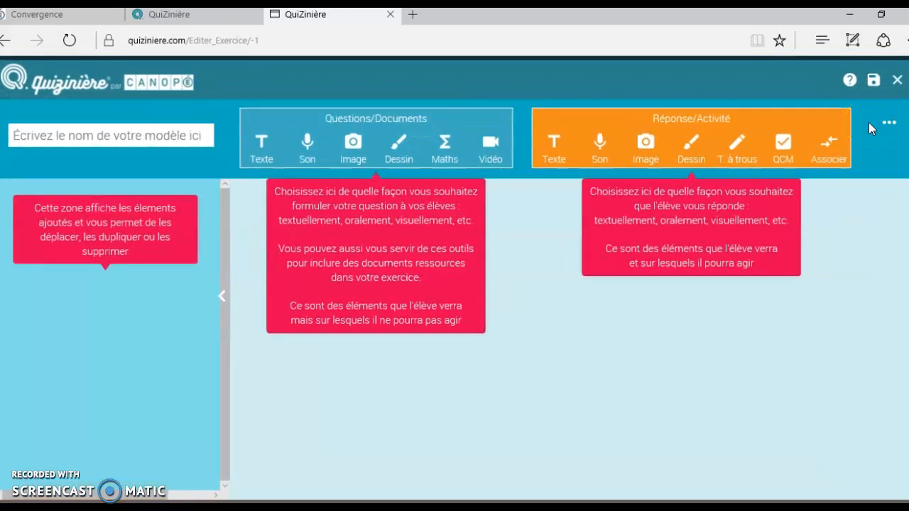
Add a YouTube video block and a text block to the untitled activity.
left_click(152, 134)
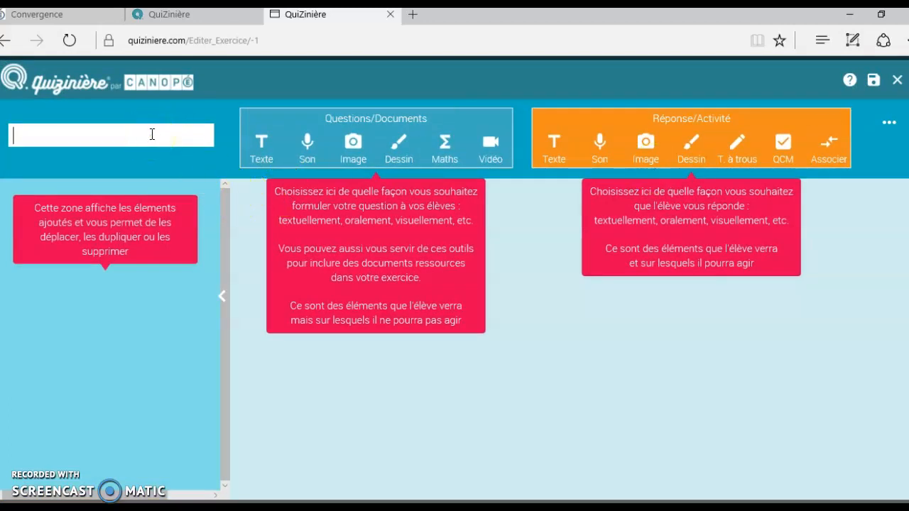
left_click(489, 147)
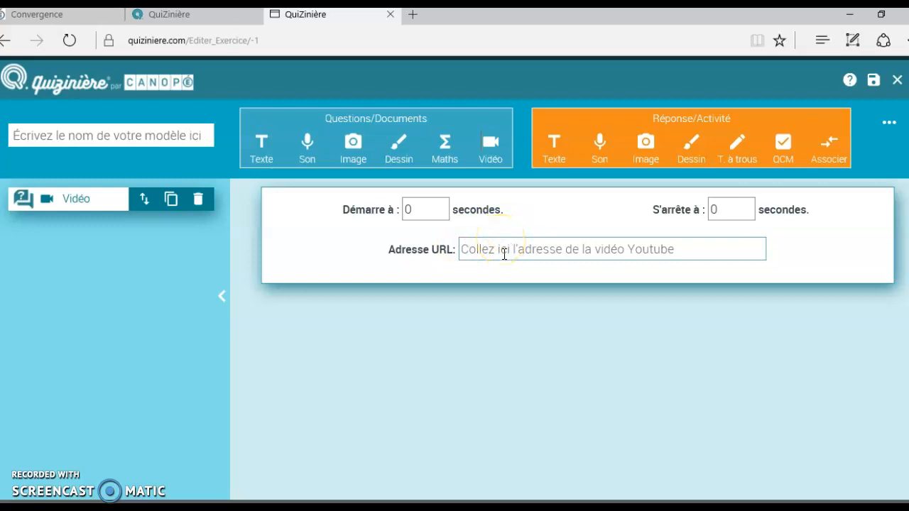
left_click(264, 148)
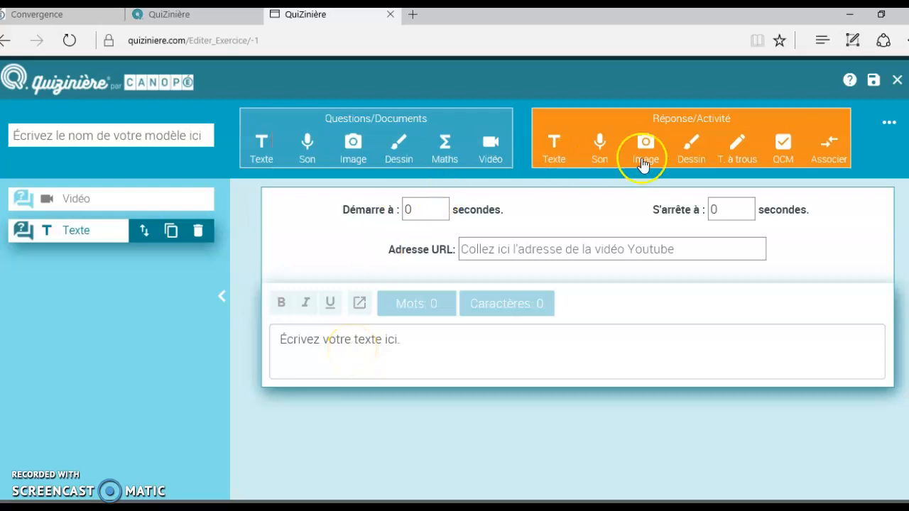
Add a multiple-choice answer block, delete it again, and reveal the separator options.
left_click(783, 144)
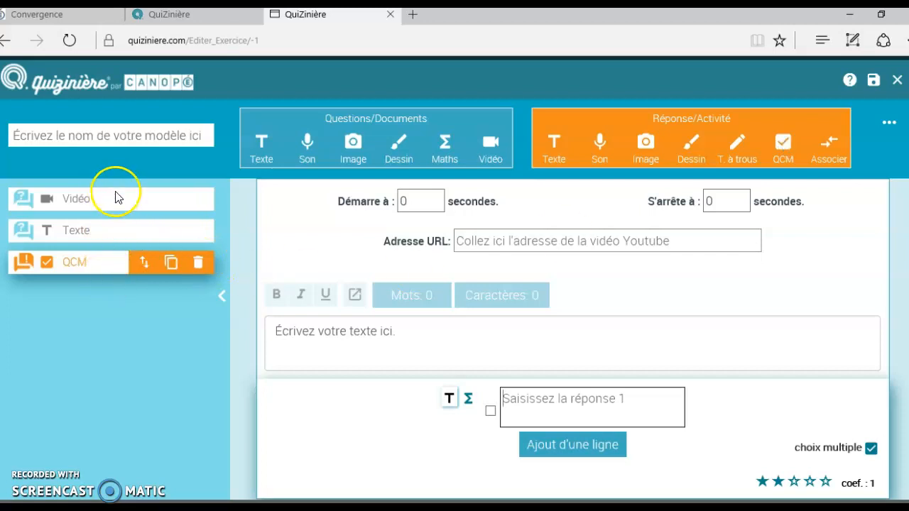
left_click(199, 265)
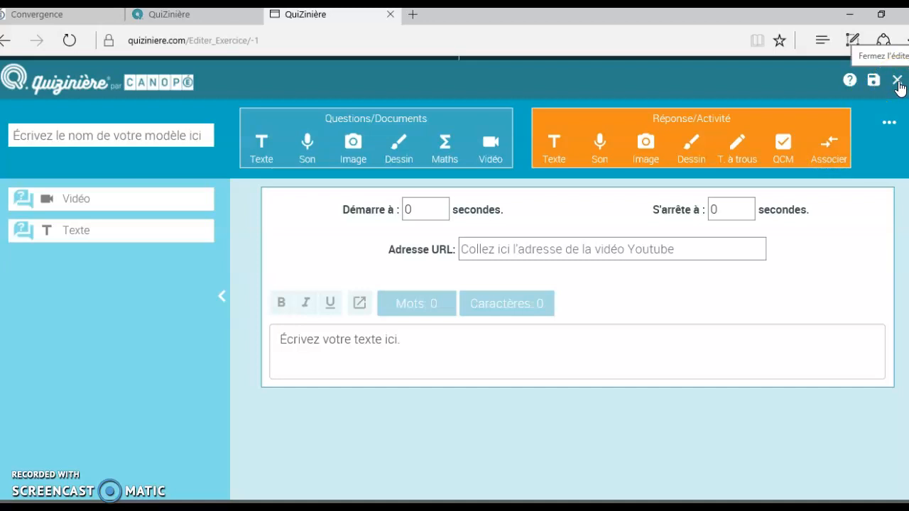
left_click(889, 123)
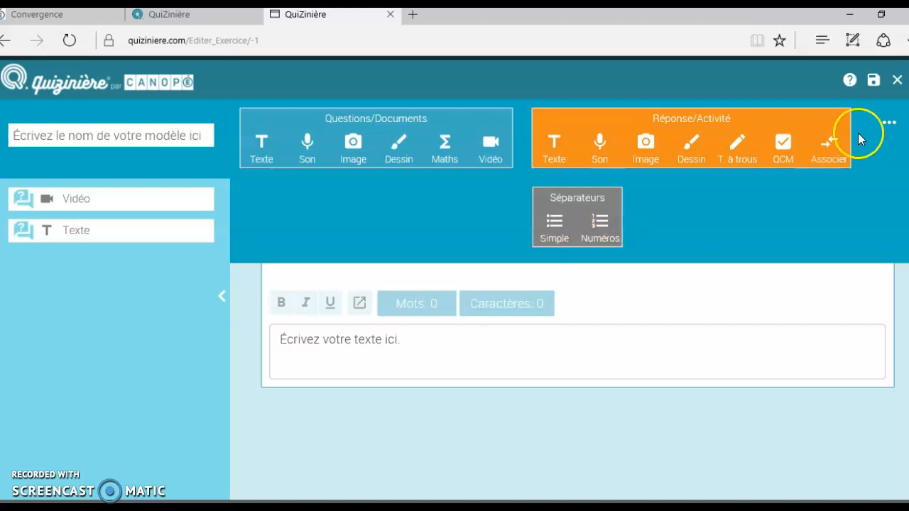
Close the editor with 'Ne pas enregistrer' and return to the QuiZinière home page.
left_click(897, 83)
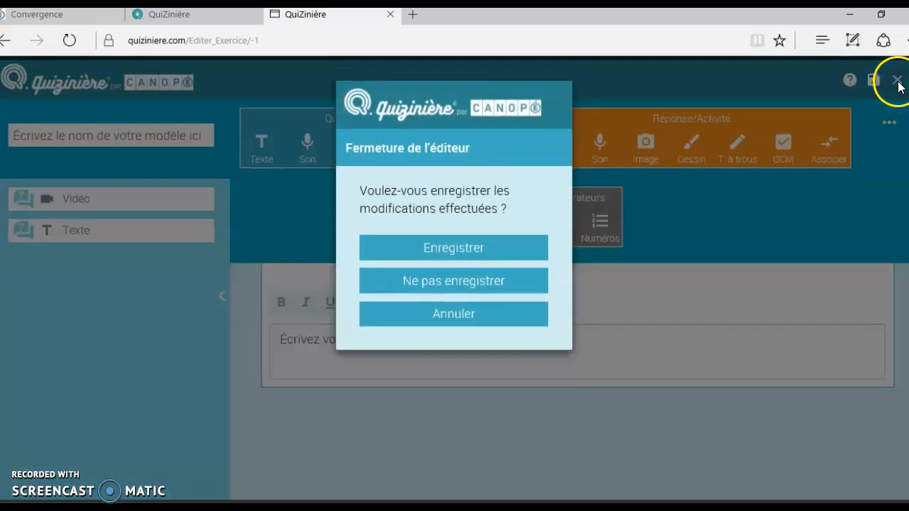
left_click(462, 284)
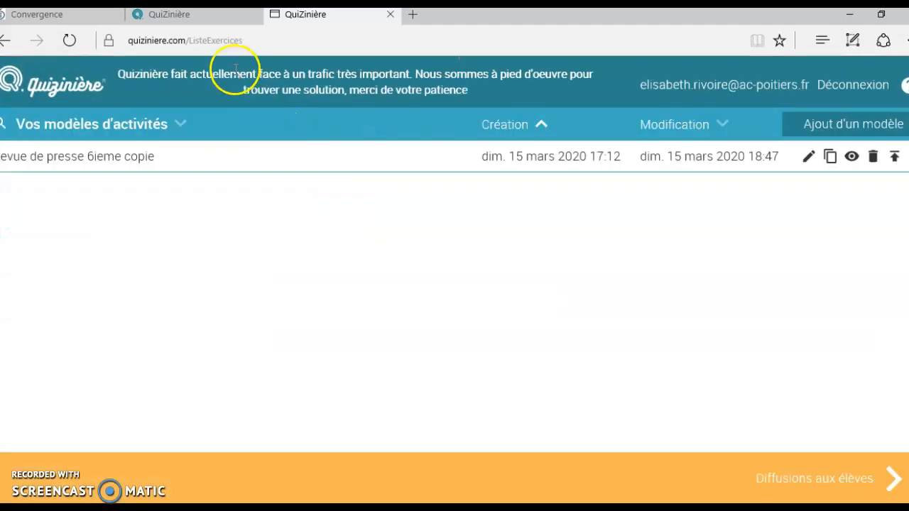
left_click(198, 22)
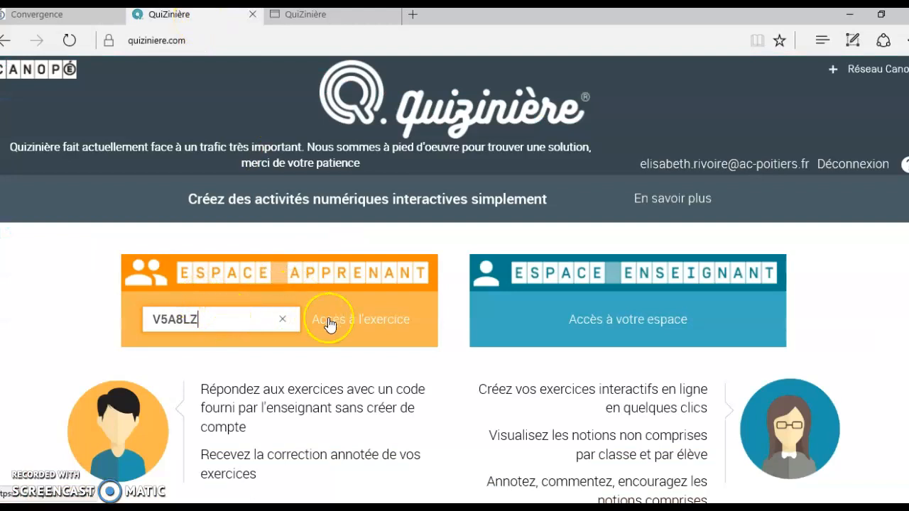
Open the press-review quiz by its code, scroll through it, then return to ListeExercices.
left_click(365, 325)
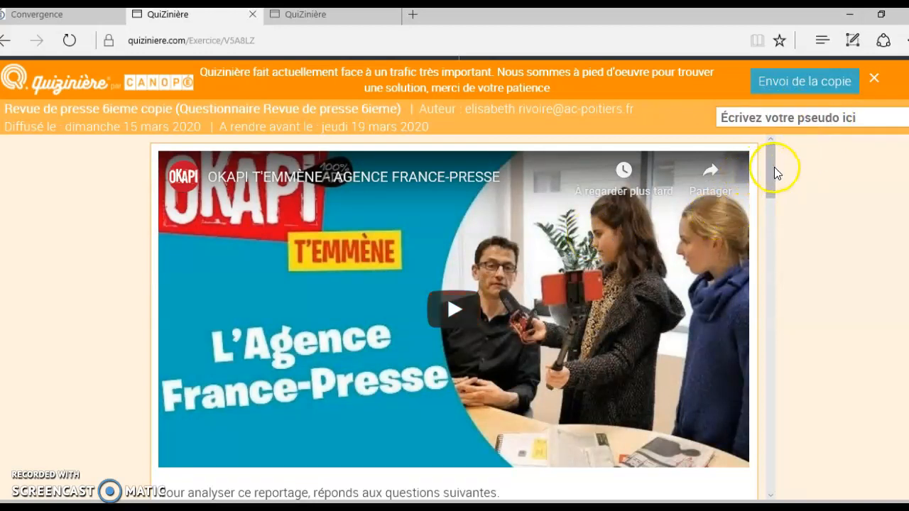
left_click_drag(774, 167, 786, 291)
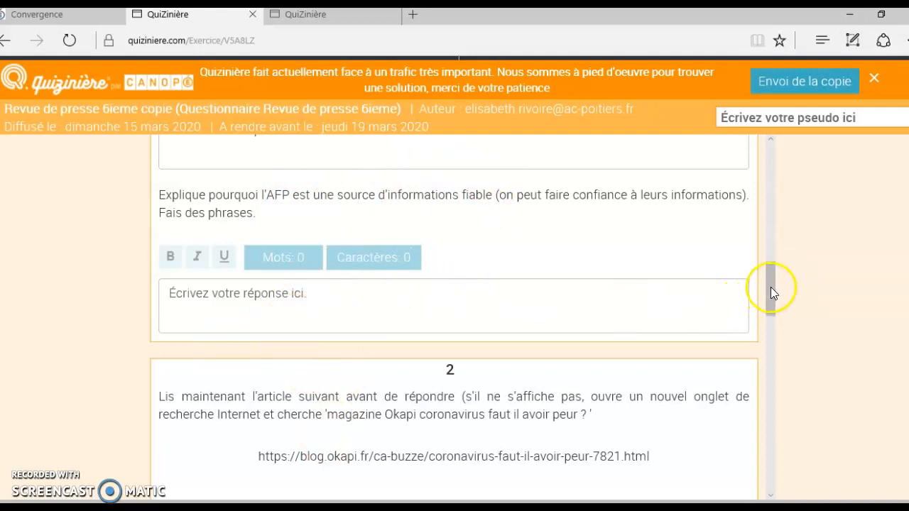
left_click_drag(771, 294, 777, 369)
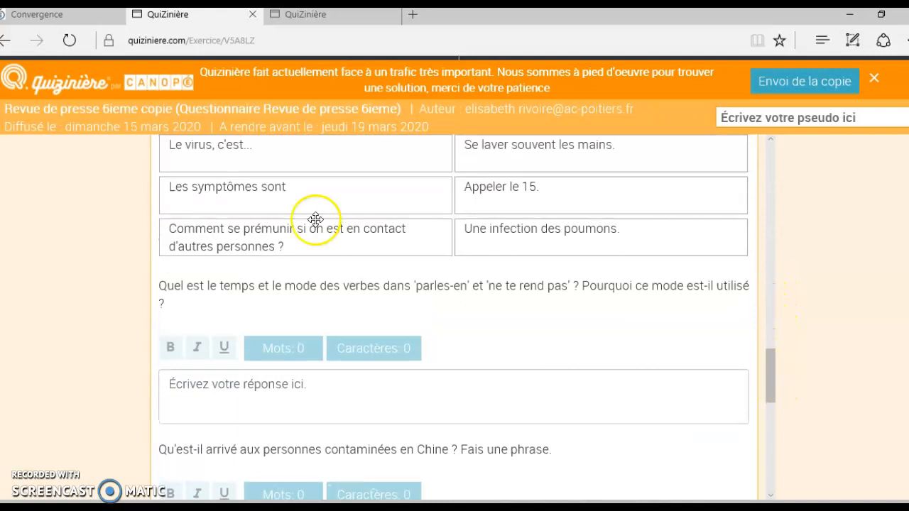
left_click_drag(296, 201, 572, 201)
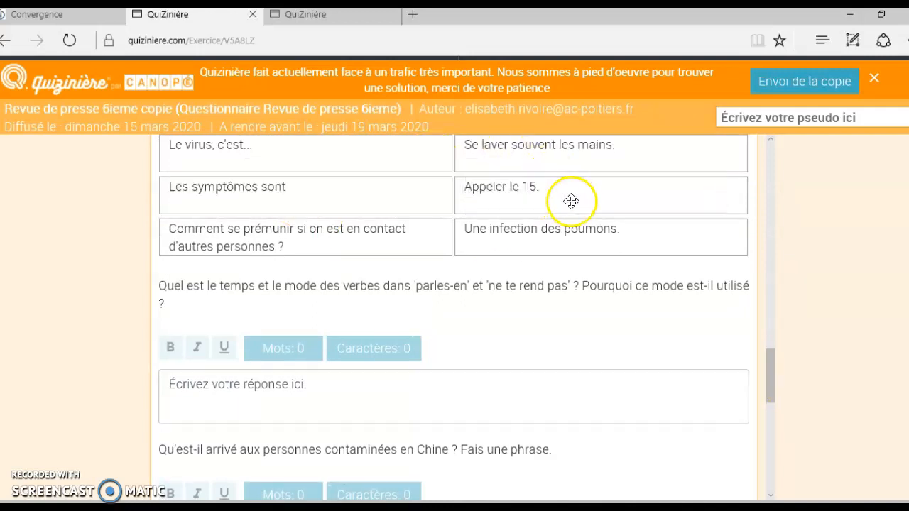
left_click_drag(771, 370, 741, 212)
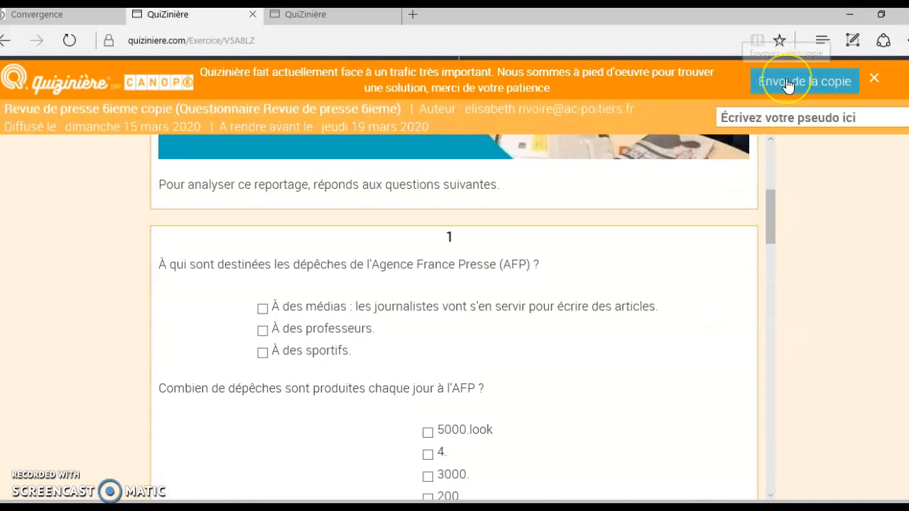
left_click(360, 19)
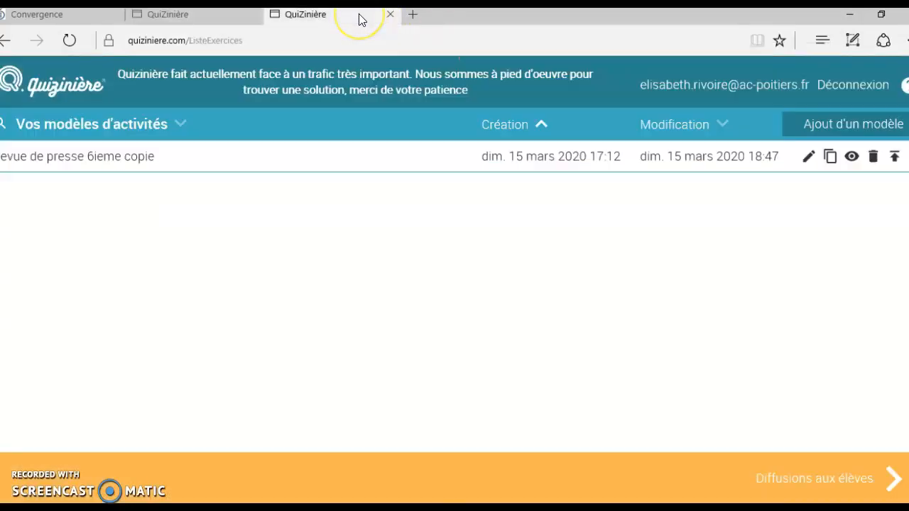
In 'Diffusions aux élèves', check the quiz's access code and open the first received copy.
left_click(844, 485)
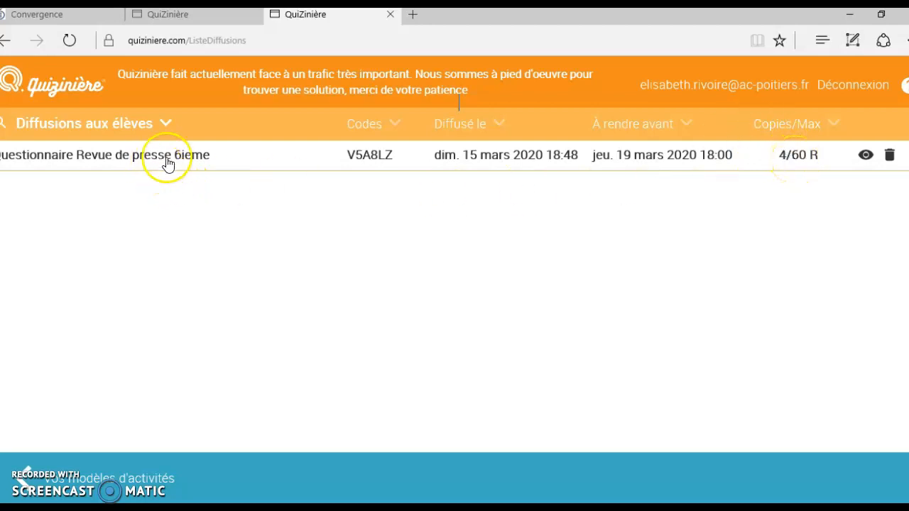
left_click(371, 157)
left_click(373, 158)
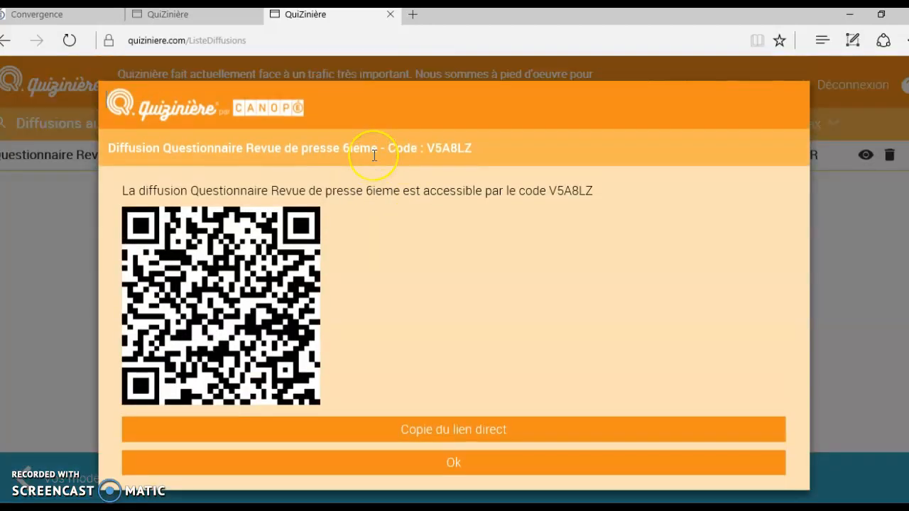
left_click(409, 469)
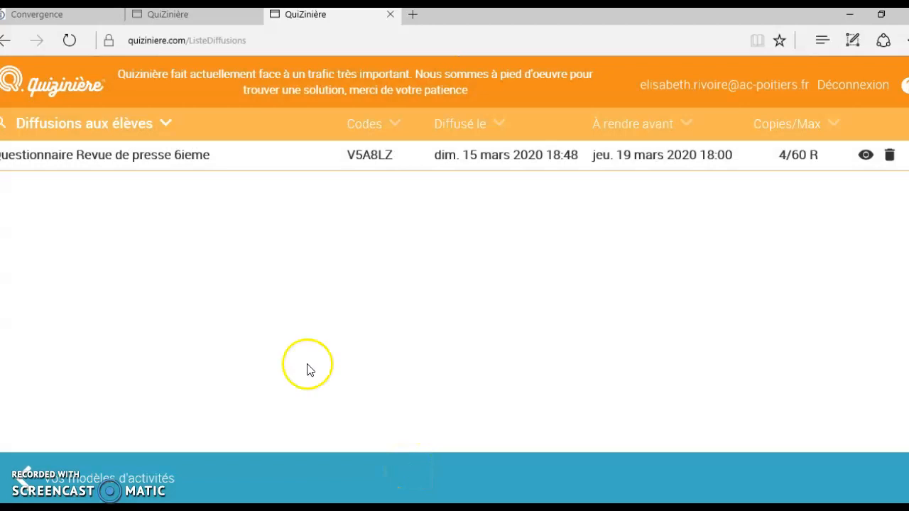
left_click(169, 158)
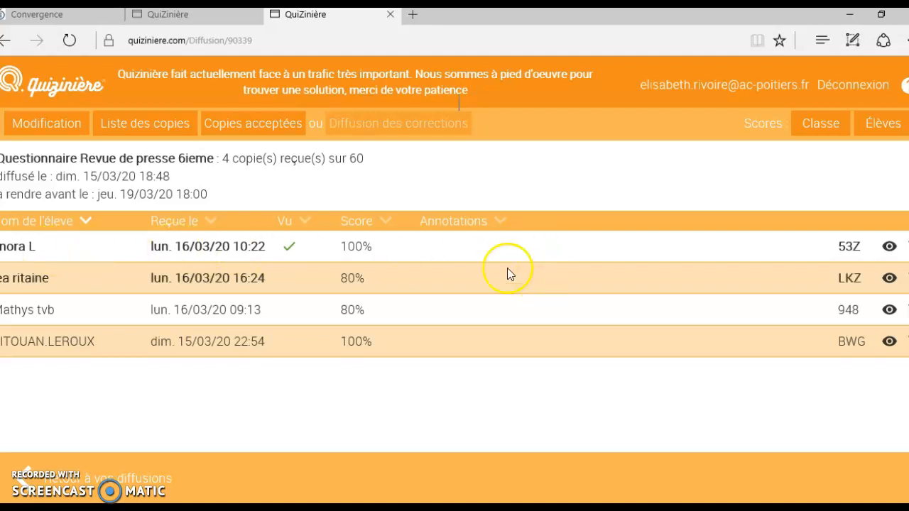
left_click(889, 246)
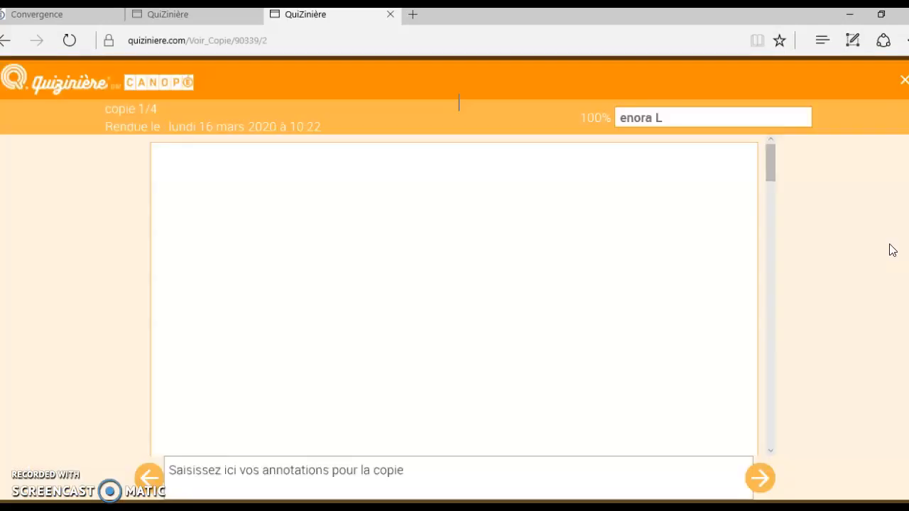
Open a comment box on question 1's answer, then close the copy back to the copies list.
left_click(758, 186)
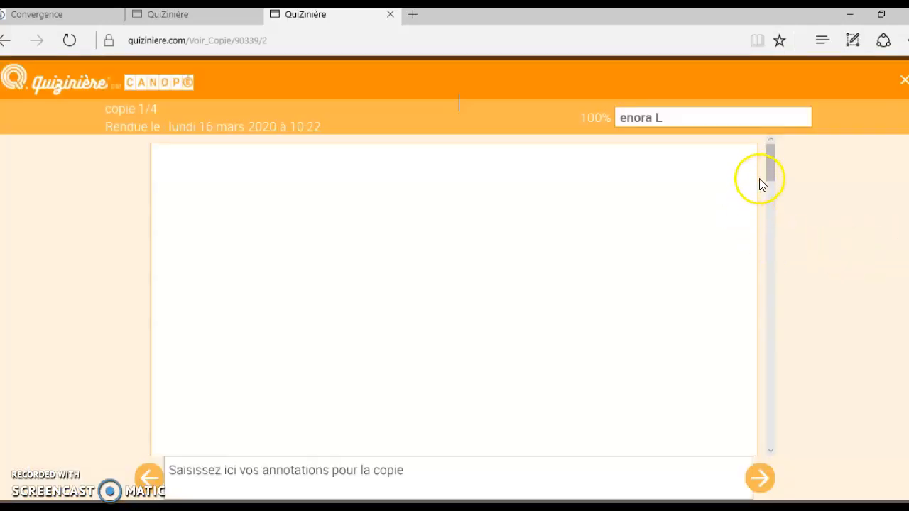
left_click_drag(769, 162, 777, 218)
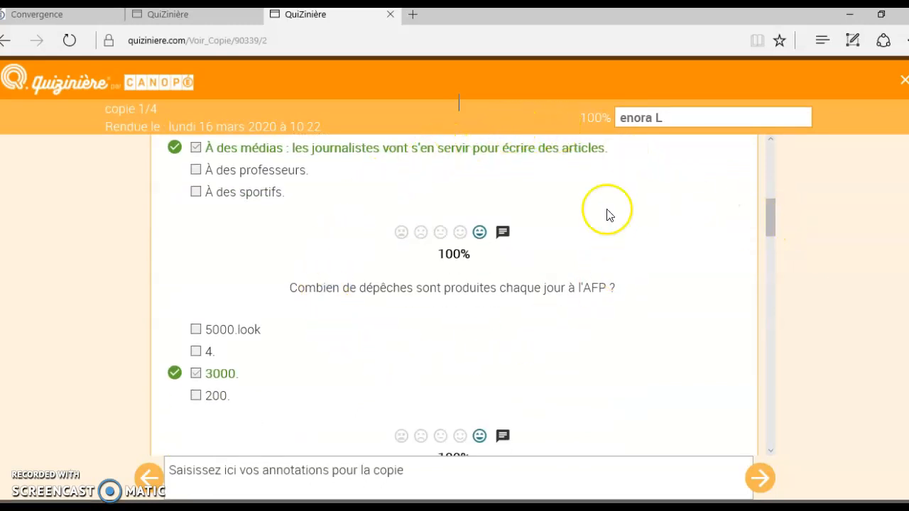
left_click(503, 237)
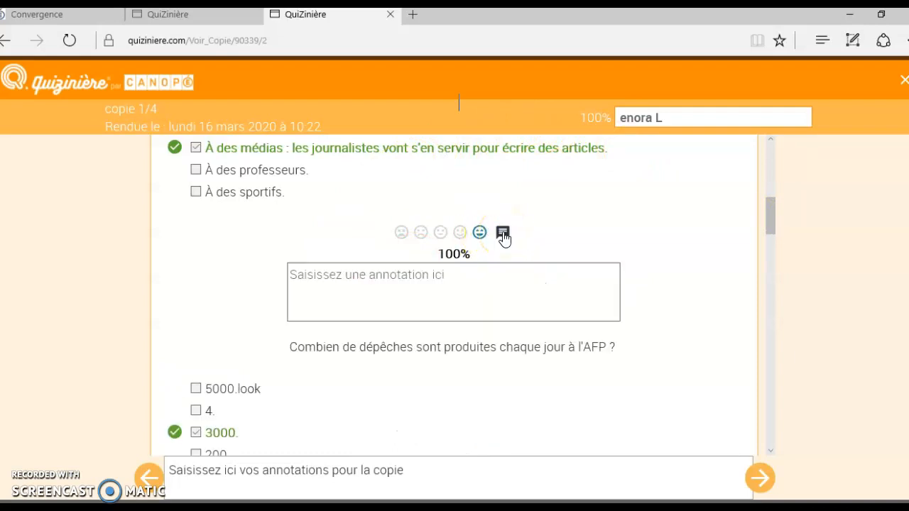
left_click(408, 289)
left_click(415, 293)
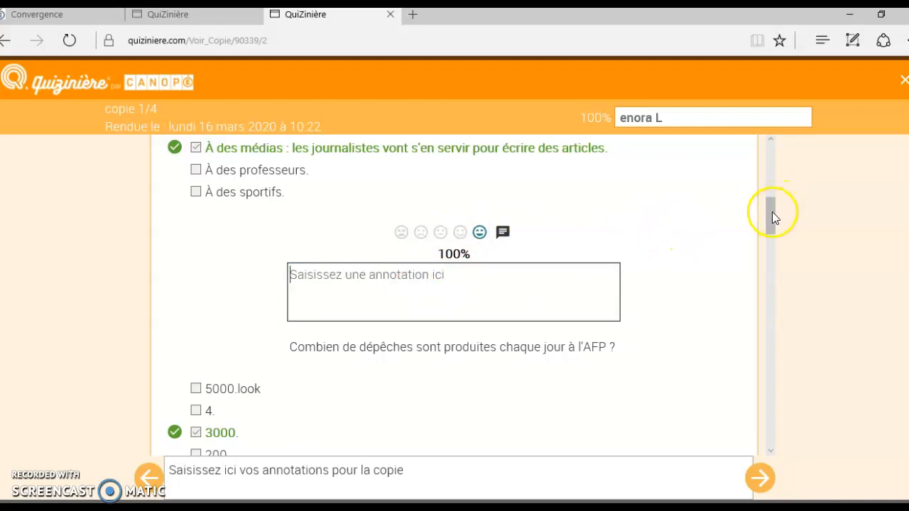
left_click_drag(771, 212, 781, 373)
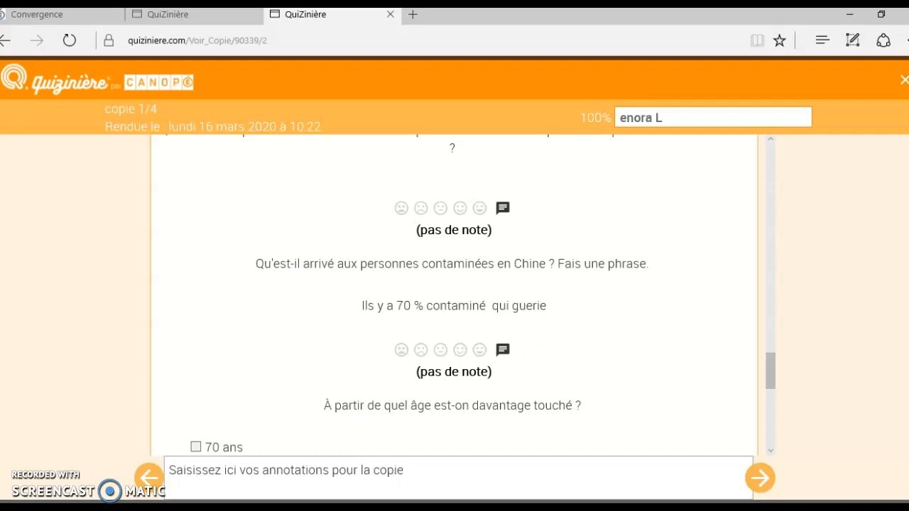
left_click(903, 79)
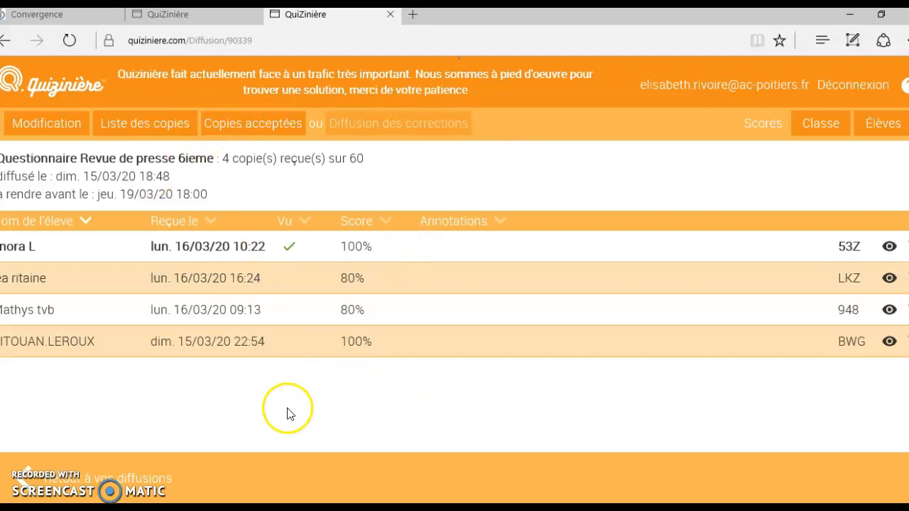
Return to the distributions list with 'Retour à vos diffusions'.
left_click(150, 485)
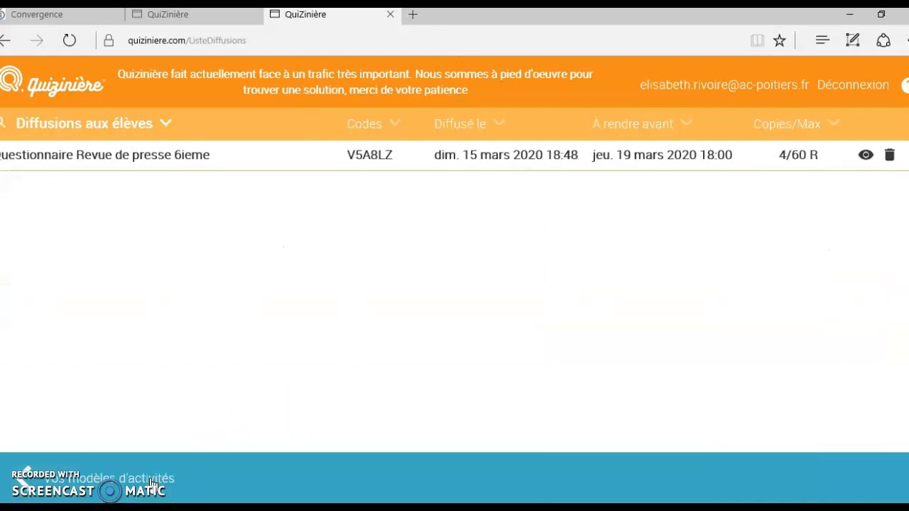